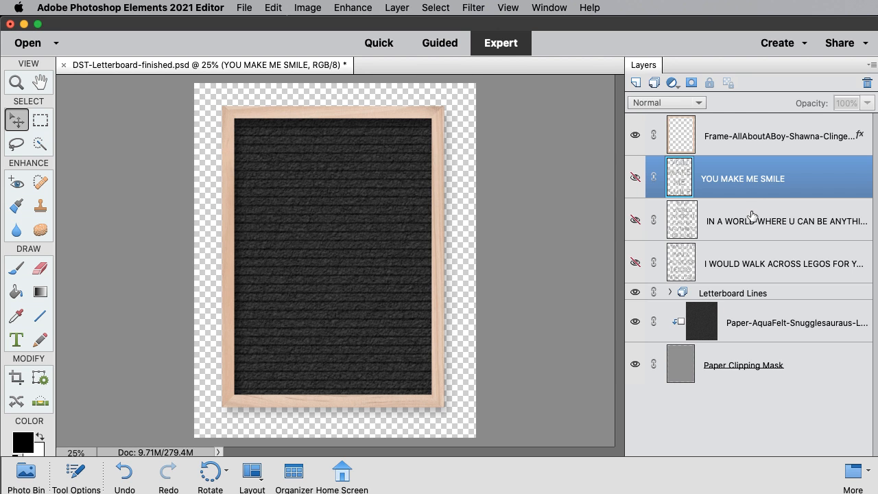
Make white the foreground colour, add a layer above YOU MAKE ME SMILE, and ready the Type tool with centred 48 pt Arcon Rounded-Regular
key(x)
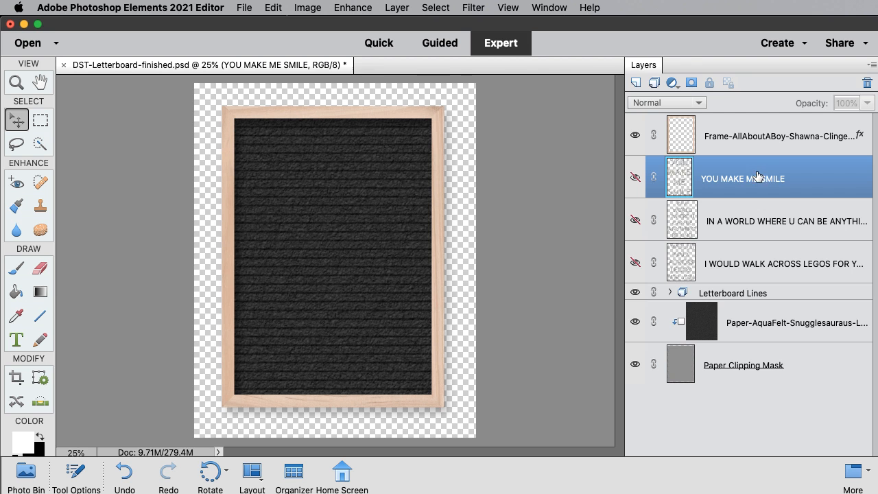
click(634, 83)
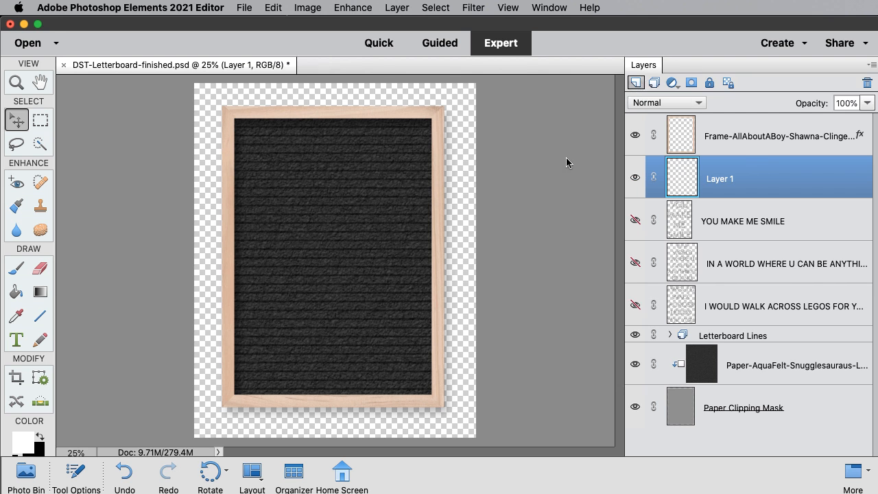
click(17, 340)
click(76, 472)
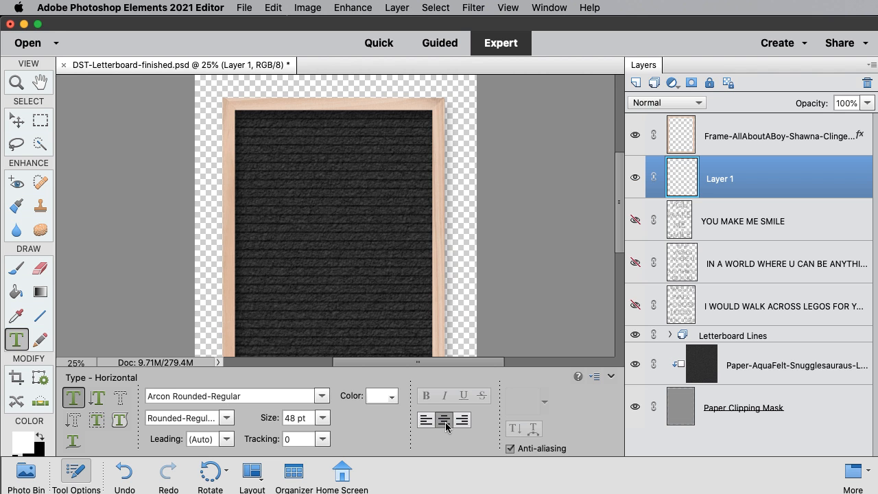
click(392, 402)
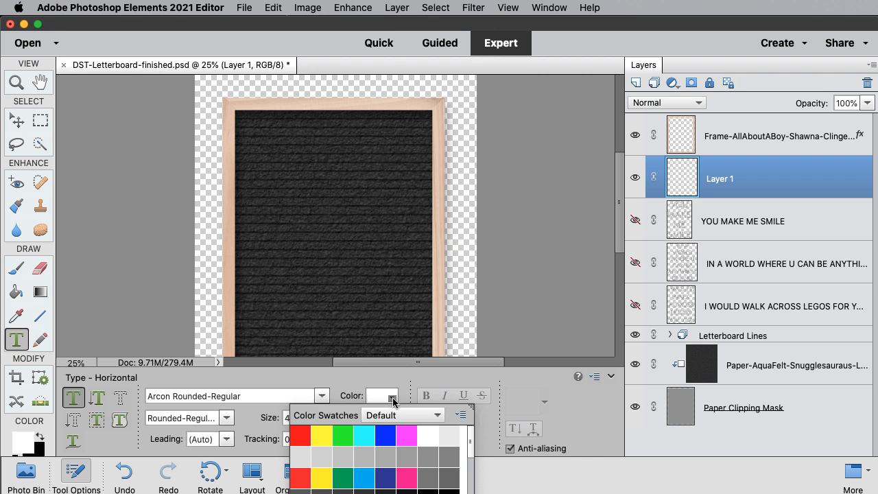
click(402, 388)
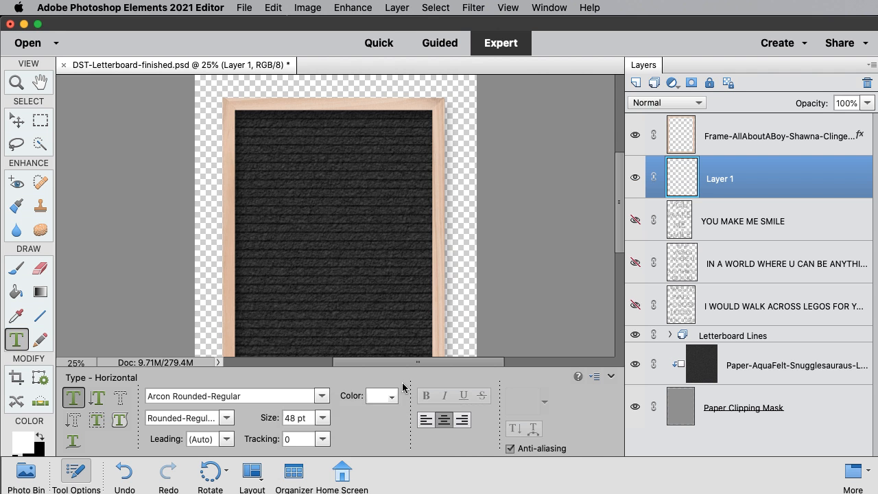
click(83, 477)
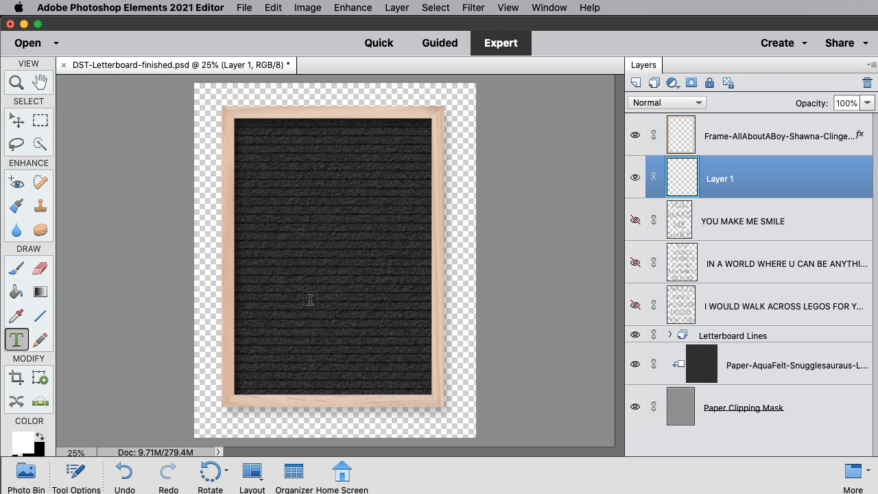
Add the text "TOGETHER IS MY FAVORITE PLACE TO BE" on the letterboard, split over five lines after TOGETHER, MY, FAVORITE and PLACE
click(330, 177)
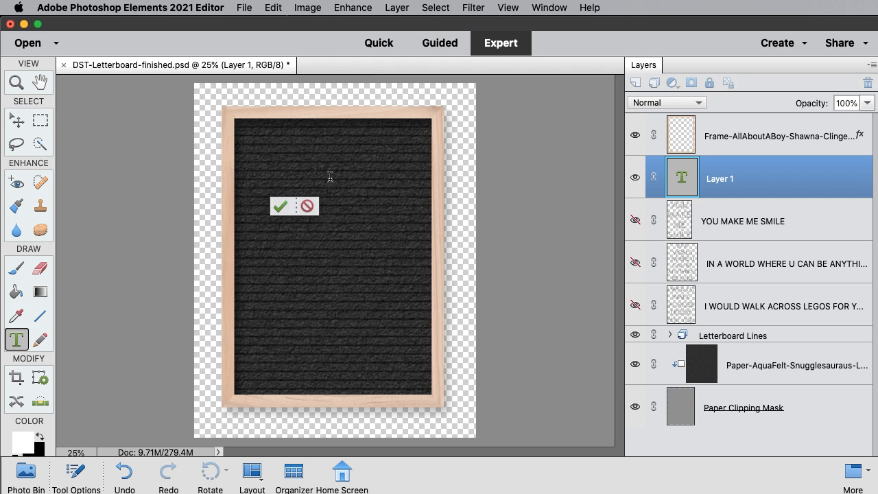
text(TOGETHER)
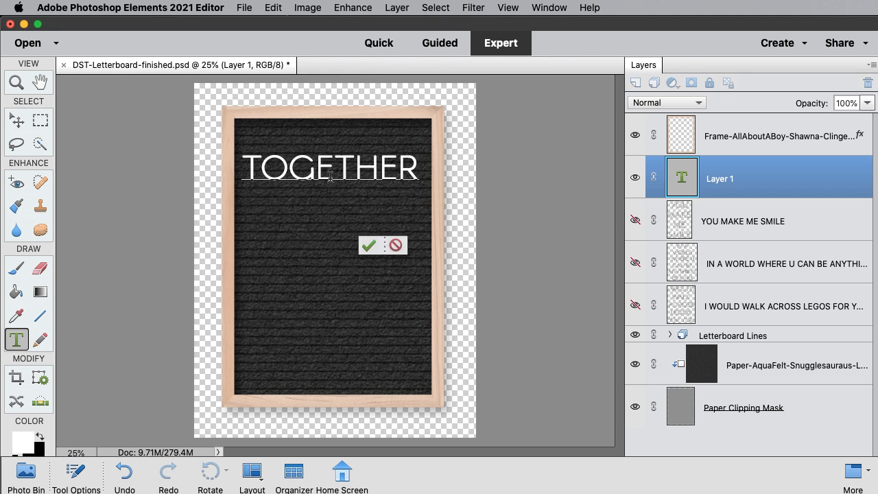
key(Return)
text(IS MY)
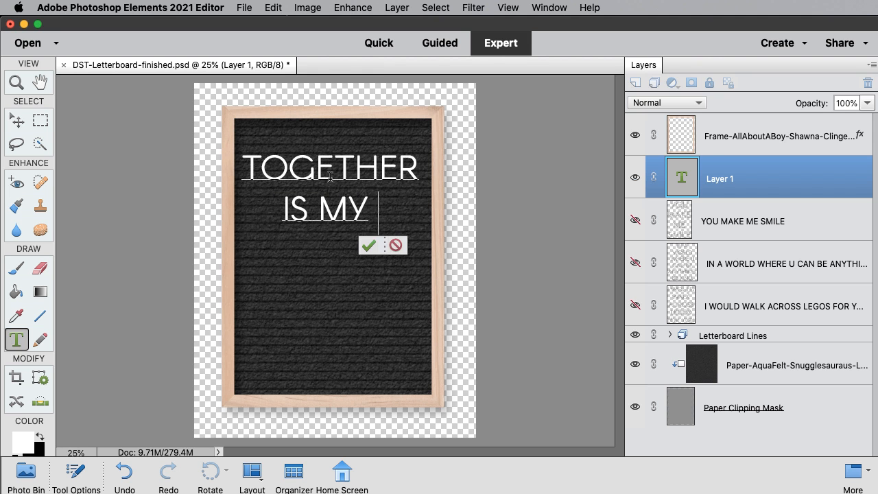
key(Return)
text(FAVOT)
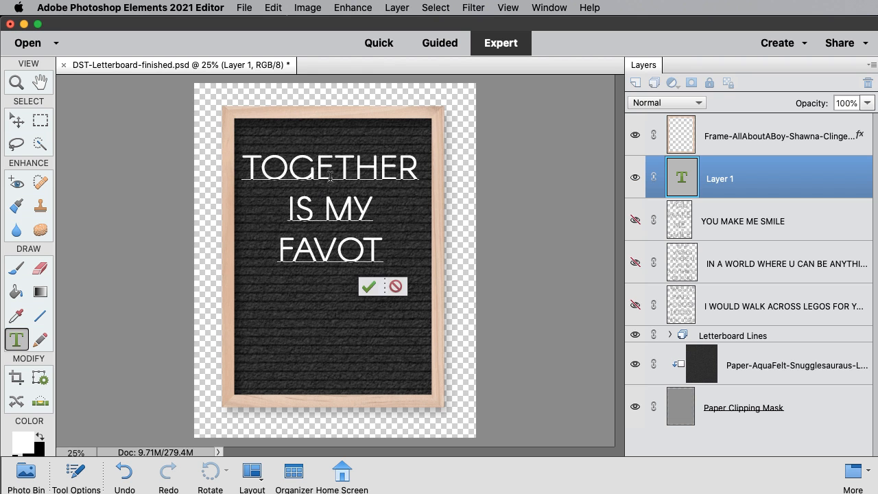
key(BackSpace)
text(ROIT)
key(BackSpace)
key(BackSpace)
key(BackSpace)
text(ITE)
key(Return)
text(PLACE)
key(Return)
text(TO BE)
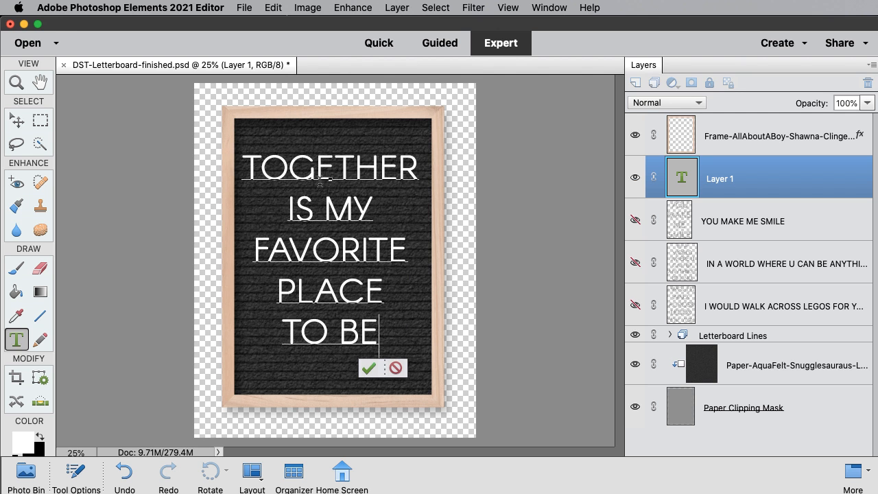
click(368, 368)
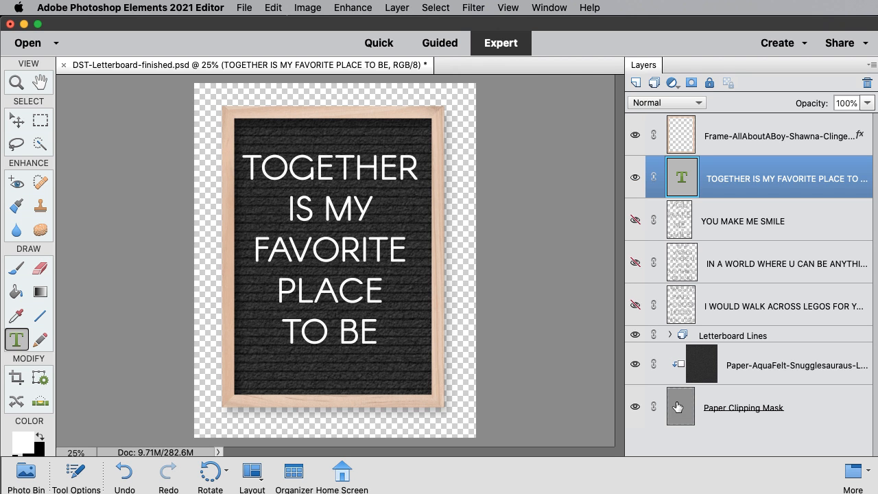
Load the Paper Clipping Mask layer's outline as a selection, centre the text in it vertically and horizontally, and deselect
drag(676, 407, 678, 409)
super+click(678, 409)
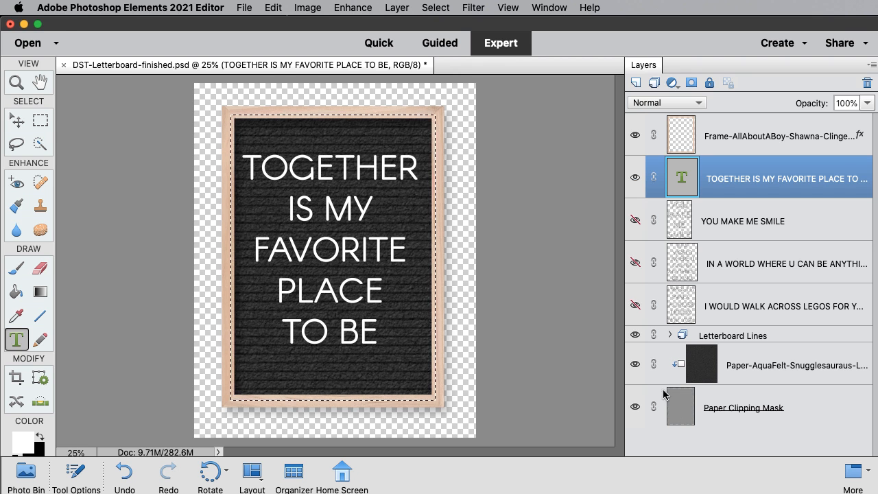
click(14, 120)
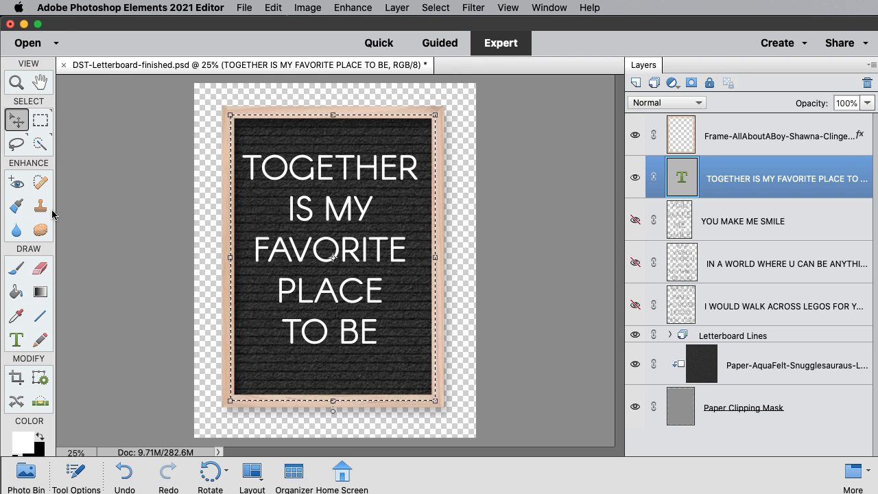
click(75, 476)
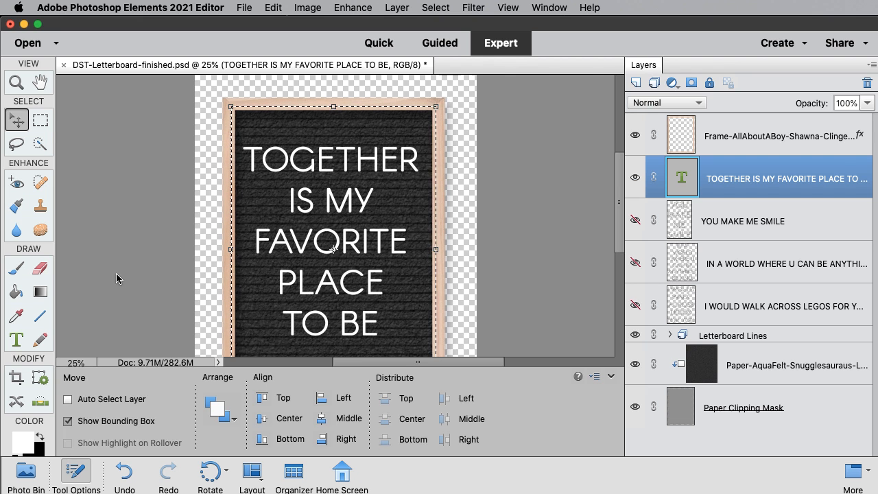
click(262, 418)
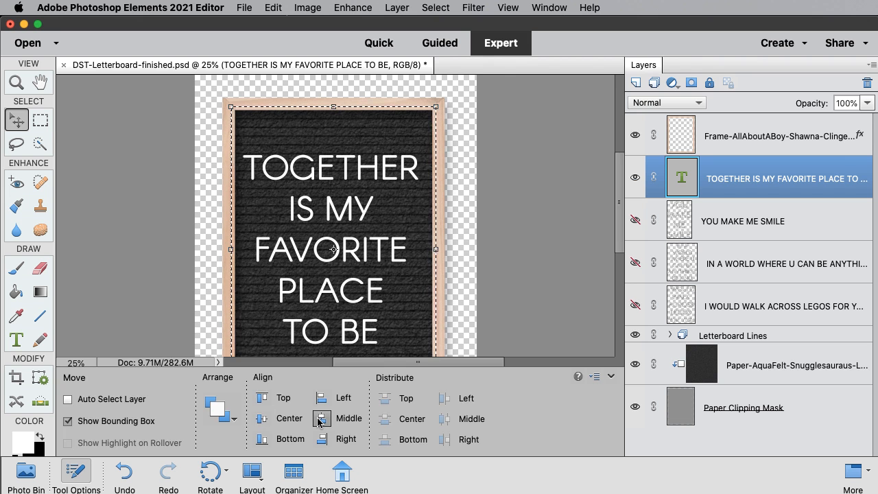
click(320, 418)
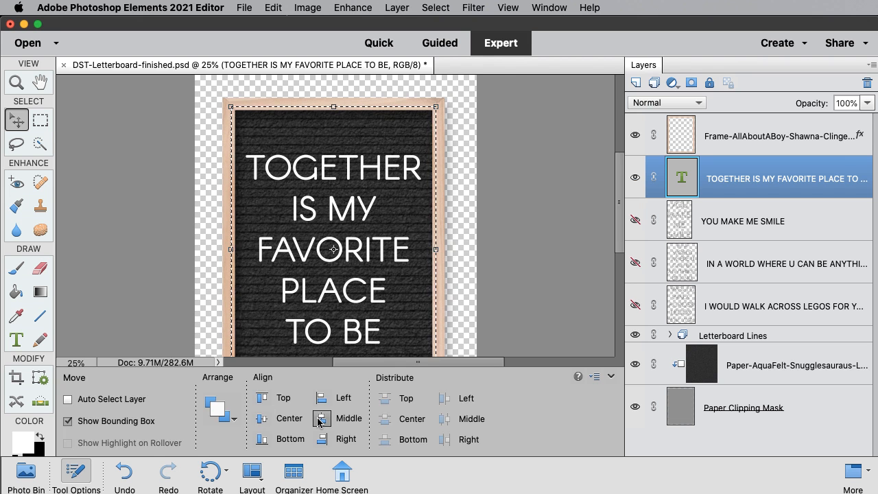
click(74, 475)
key(super+d)
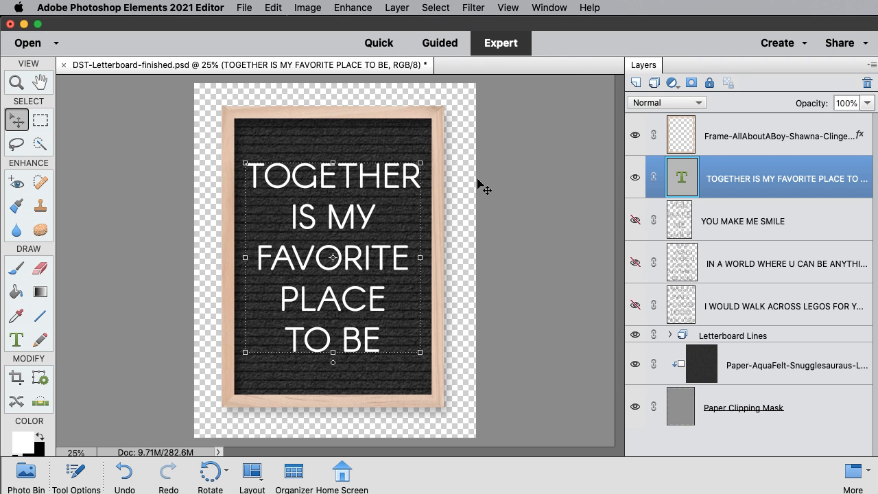
Open the text layer's style settings and add a bevel with a size of 10 px
click(405, 6)
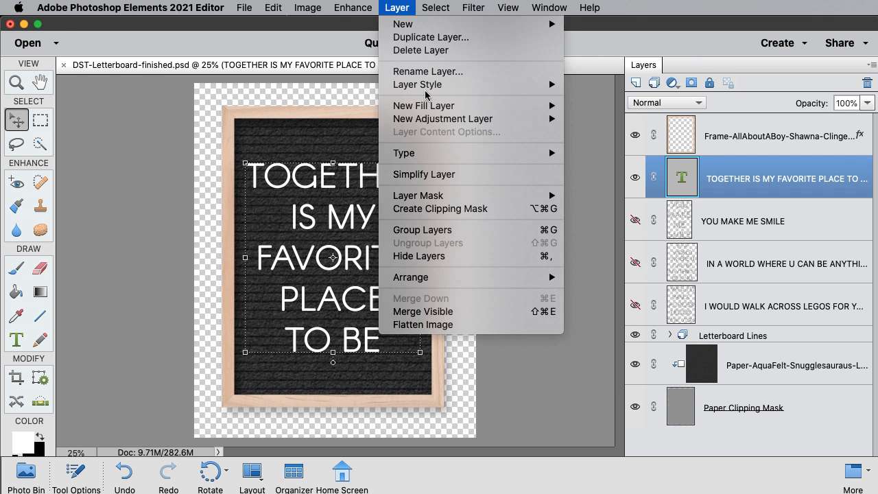
mouse_move(513, 86)
click(597, 85)
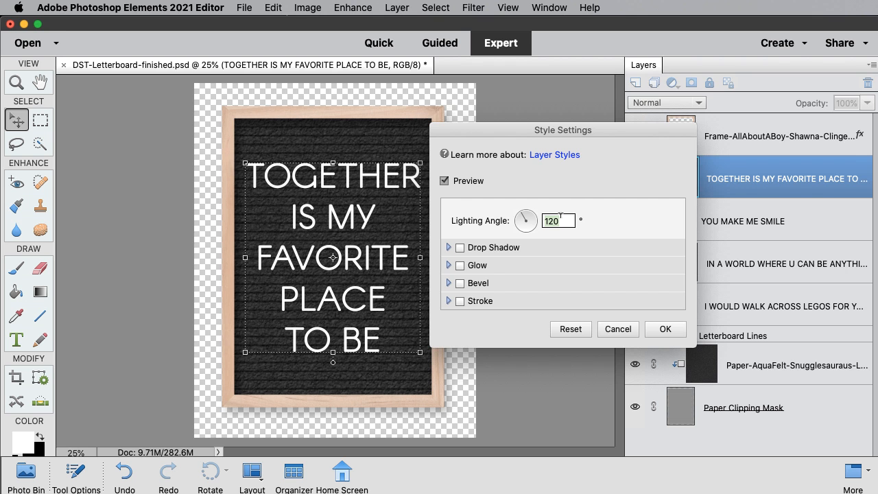
click(473, 286)
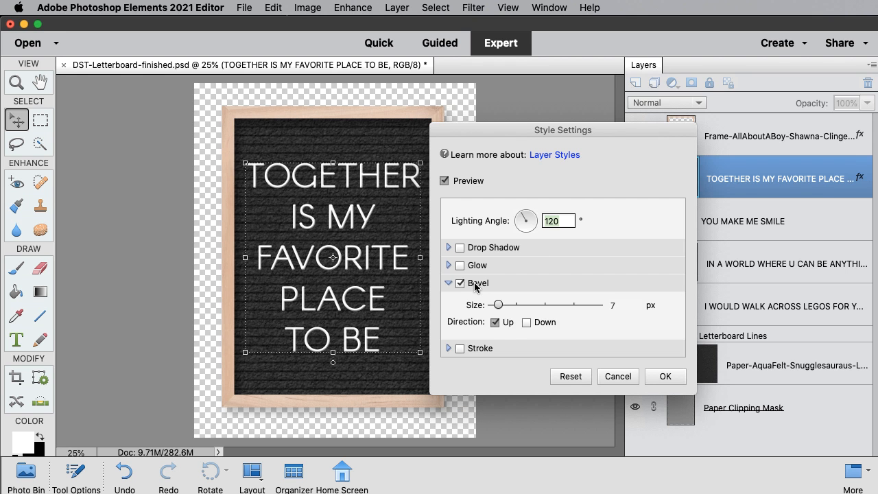
click(619, 304)
key(BackSpace)
text(10)
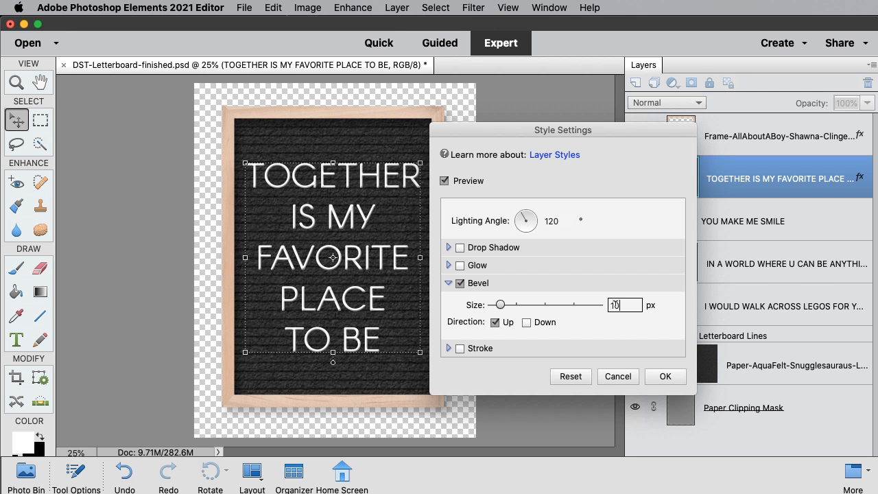
Add a drop shadow to the text with size 15 px, distance 15 px and opacity 50%, and apply the layer style
click(504, 248)
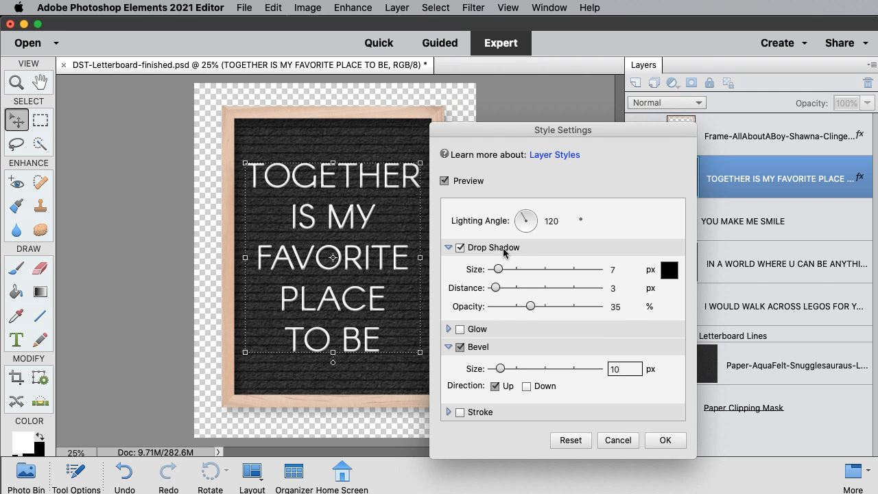
click(616, 269)
key(BackSpace)
text(15)
click(626, 282)
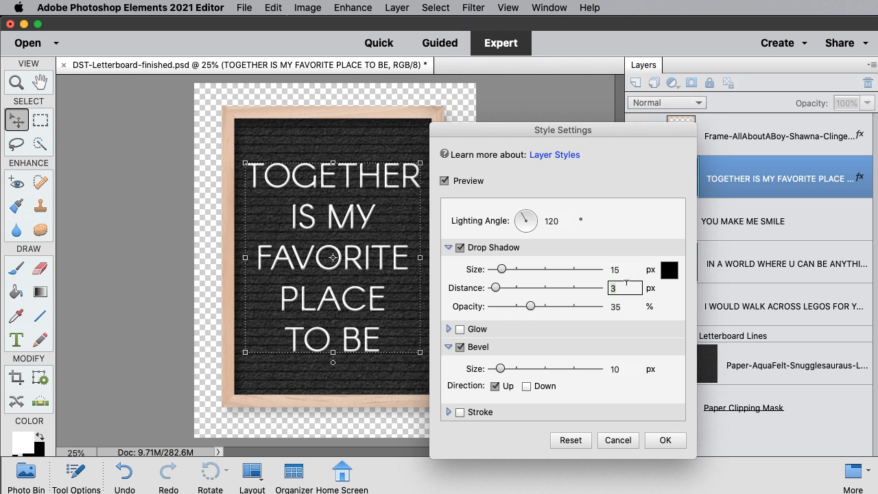
key(BackSpace)
text(15)
click(621, 303)
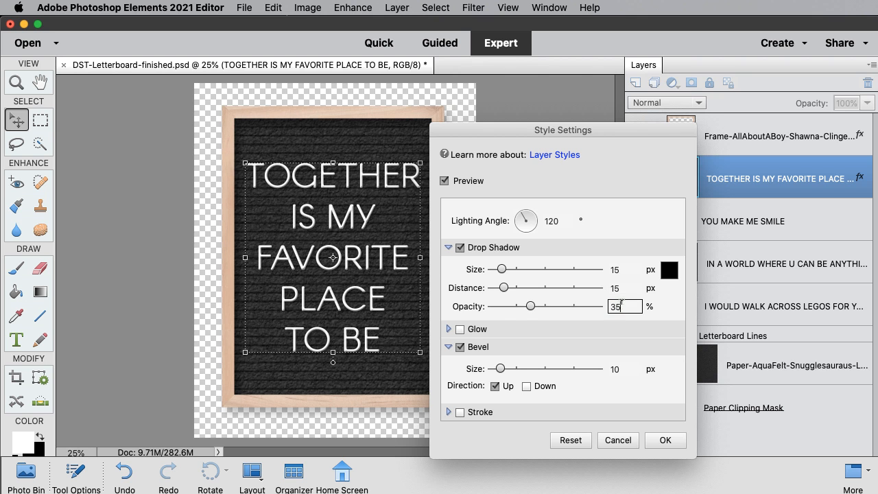
key(BackSpace)
key(BackSpace)
text(50)
click(664, 439)
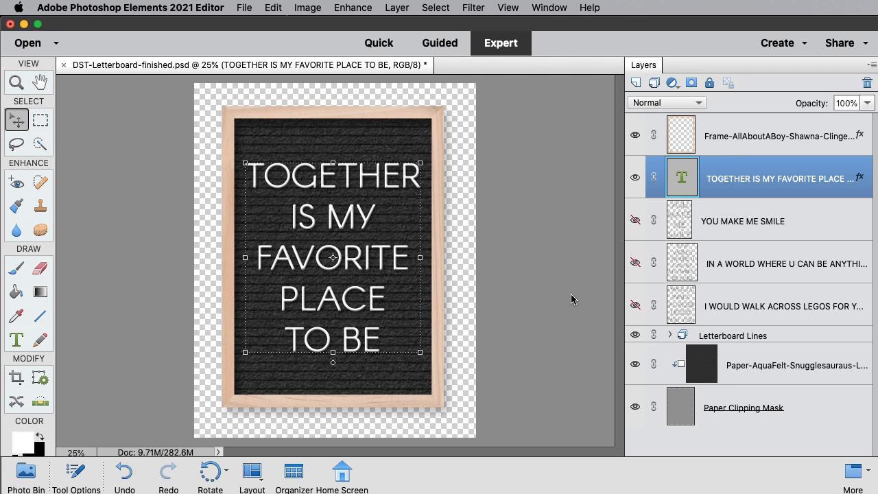